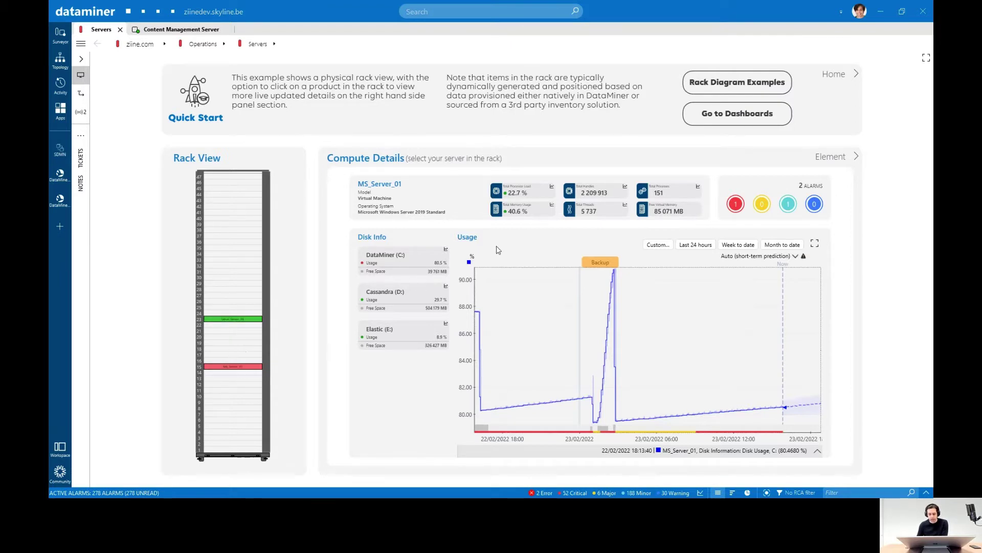
Step: Open the MS_Server_01 element's performance data and display the trend graph for Total Processor Load
{"action": "left_click", "coordinate": [831, 157]}
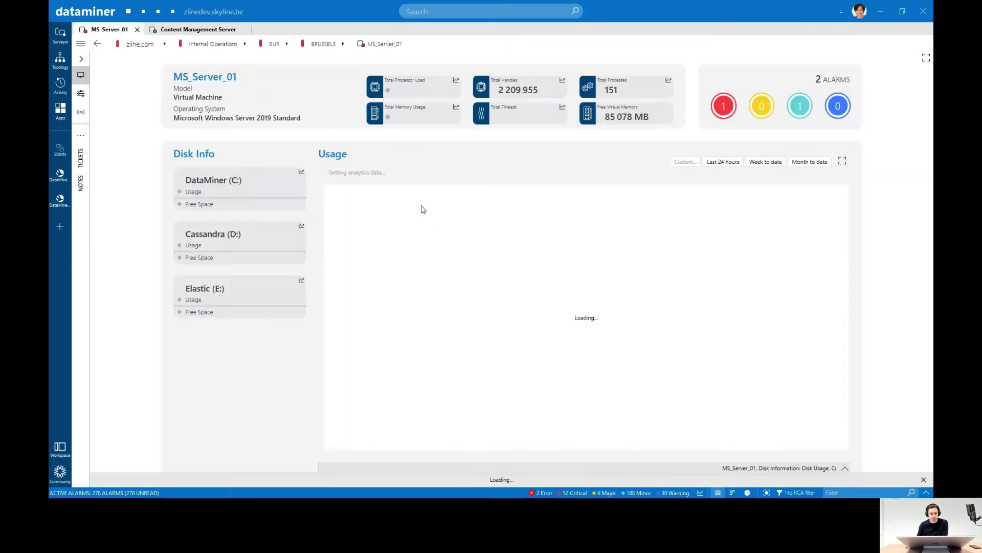
{"action": "left_click", "coordinate": [81, 93]}
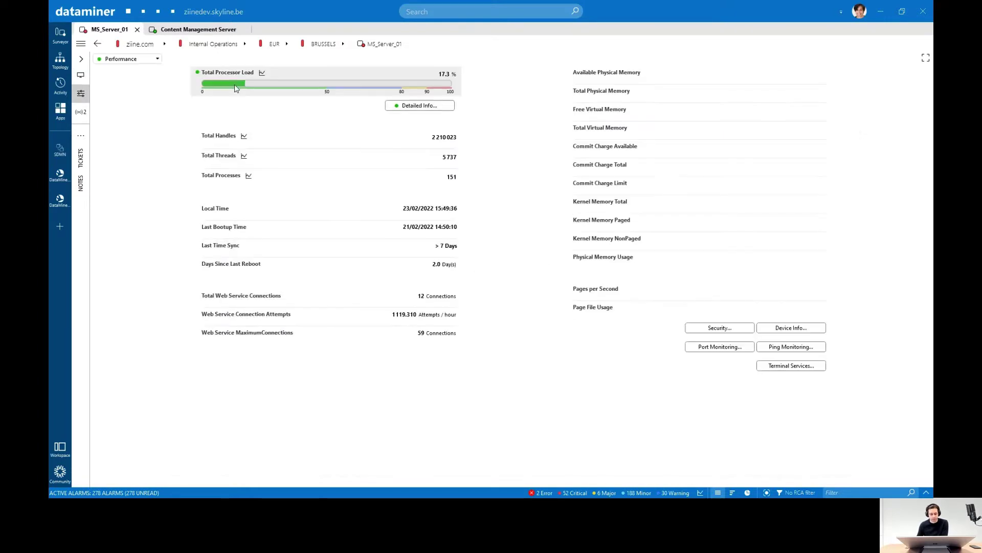
{"action": "left_click", "coordinate": [263, 74]}
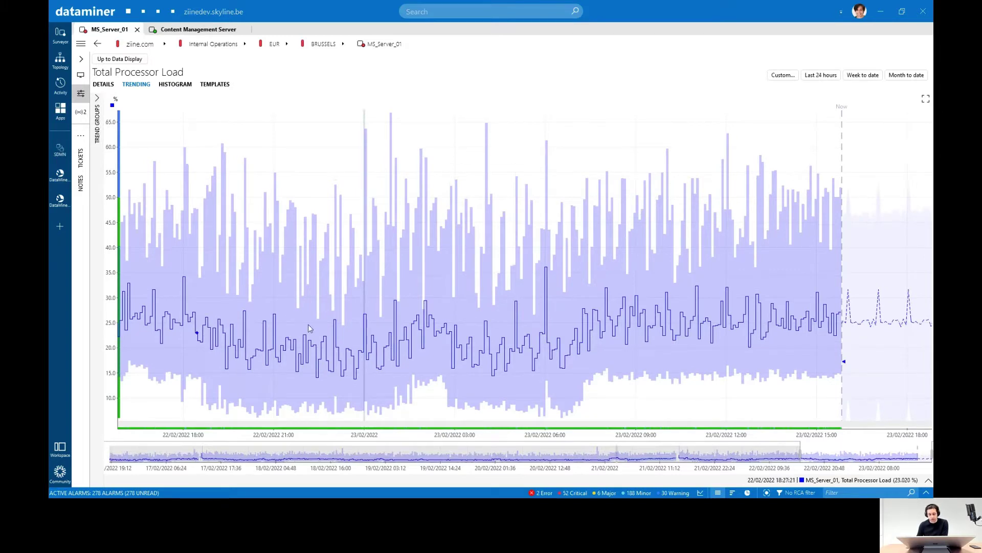
Step: Review the details, histogram, templates and trending views of Total Processor Load, and return to the data display
{"action": "left_click", "coordinate": [105, 84]}
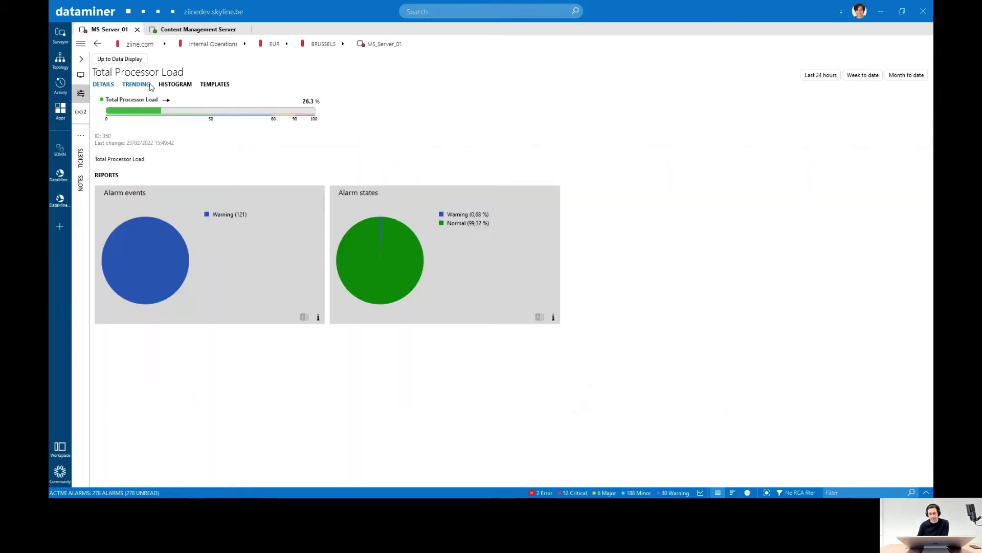
{"action": "left_click", "coordinate": [175, 84]}
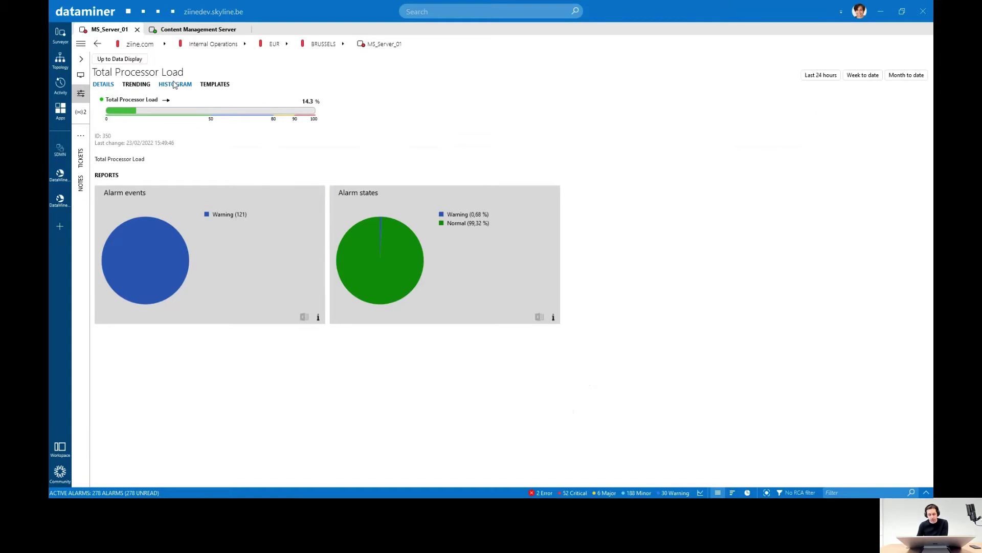
{"action": "left_click", "coordinate": [215, 84]}
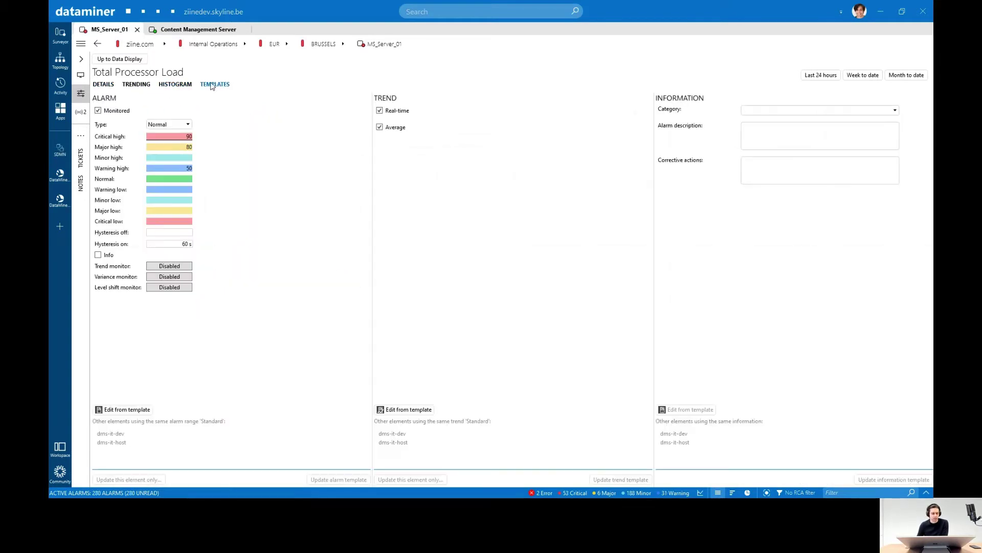
{"action": "left_click", "coordinate": [141, 85]}
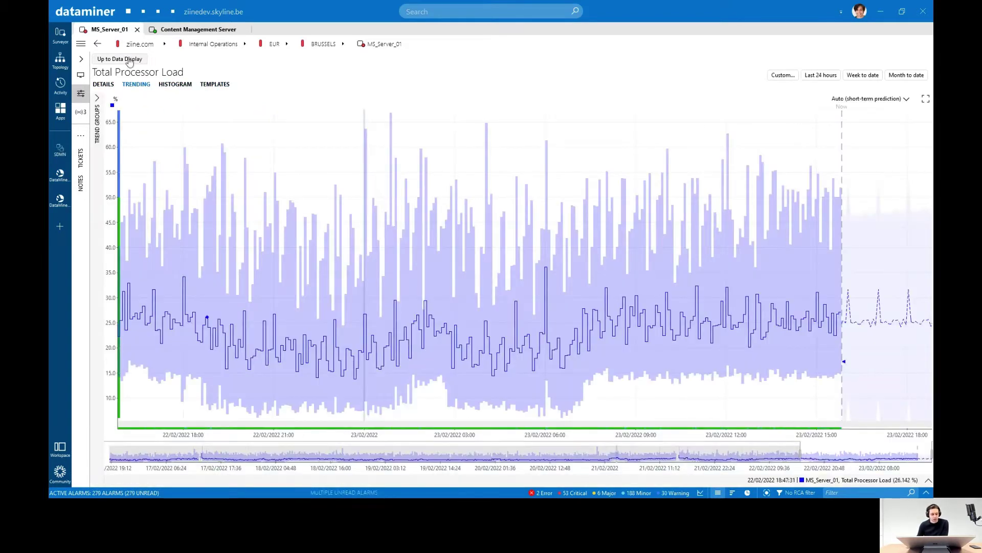
{"action": "left_click", "coordinate": [130, 60]}
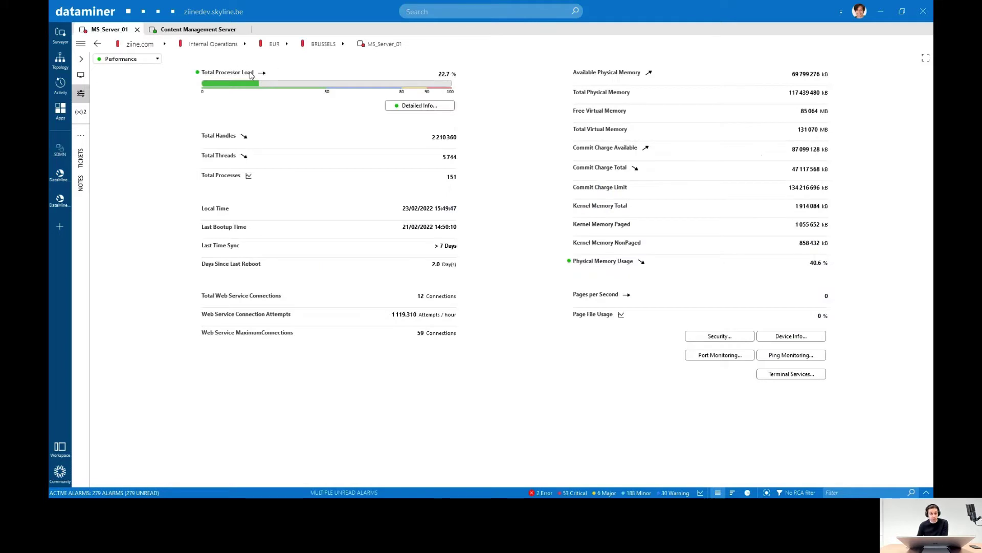
Step: Open the element's 'Standard' trend template, select Total Processor Load and narrow the Filter column to inspect its real-time and average trending
{"action": "mouse_move", "coordinate": [198, 141]}
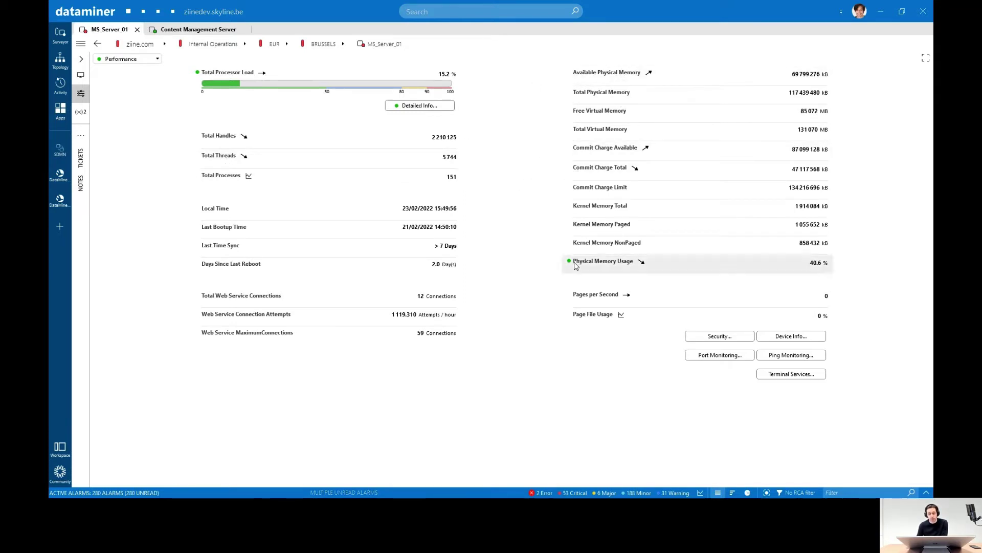
{"action": "left_click", "coordinate": [80, 45]}
{"action": "mouse_move", "coordinate": [125, 144]}
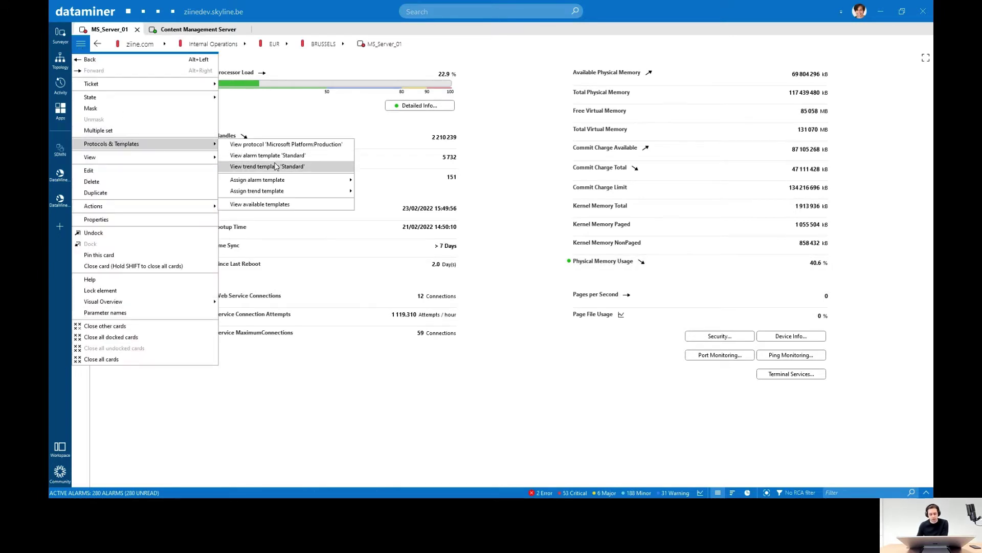
{"action": "left_click", "coordinate": [275, 167]}
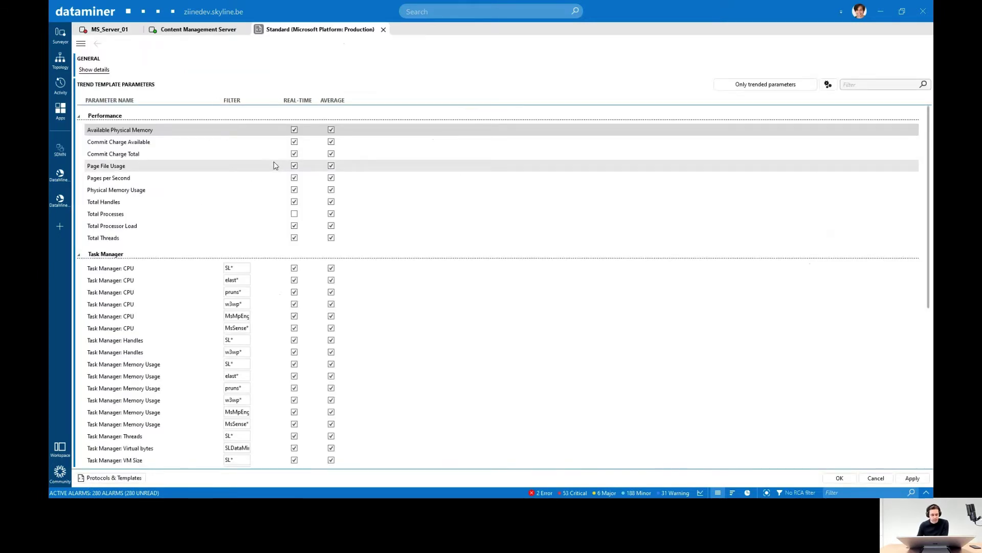
{"action": "left_click", "coordinate": [126, 226]}
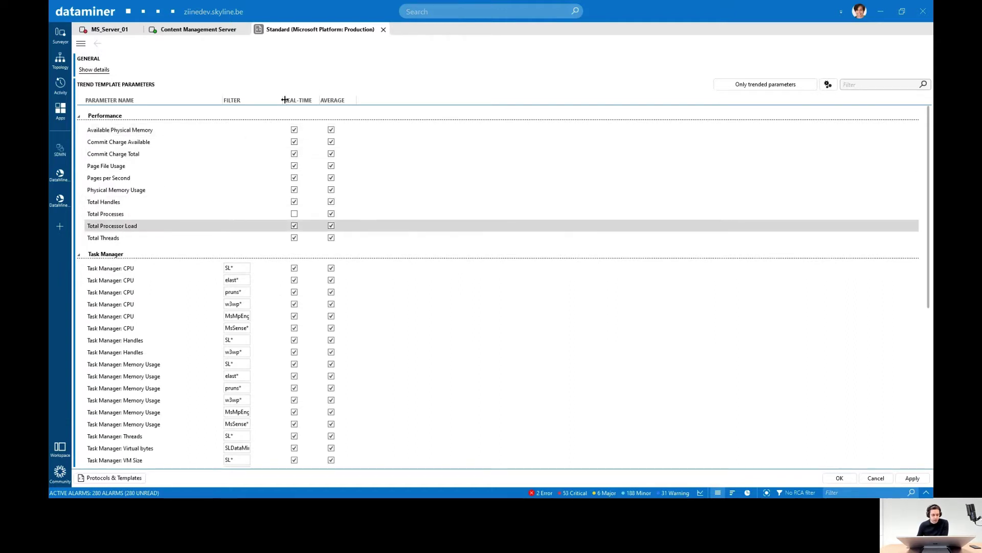
{"action": "left_click_drag", "start_coordinate": [285, 100], "coordinate": [268, 100]}
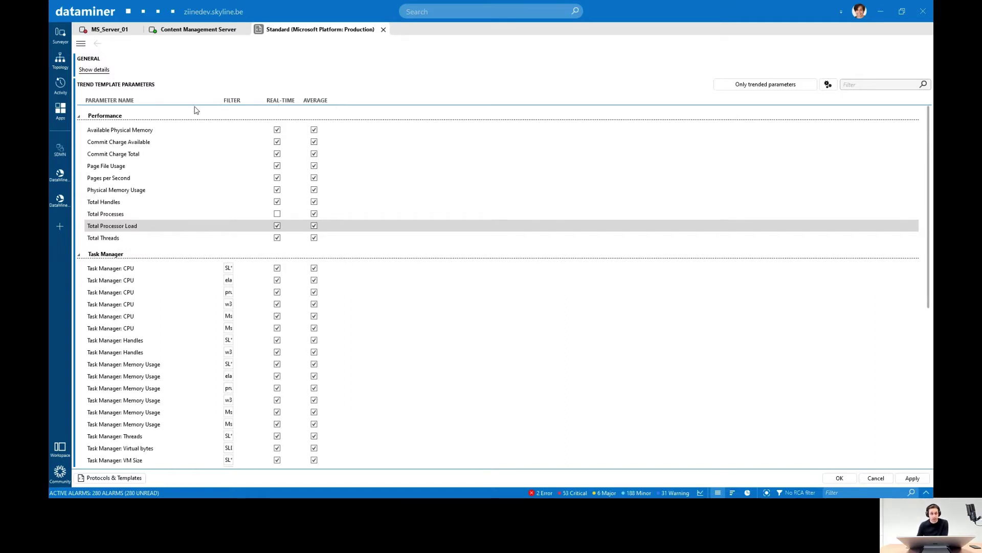
Step: Open the time to live system settings in System Center to view the trending retention periods
{"action": "left_click", "coordinate": [62, 114]}
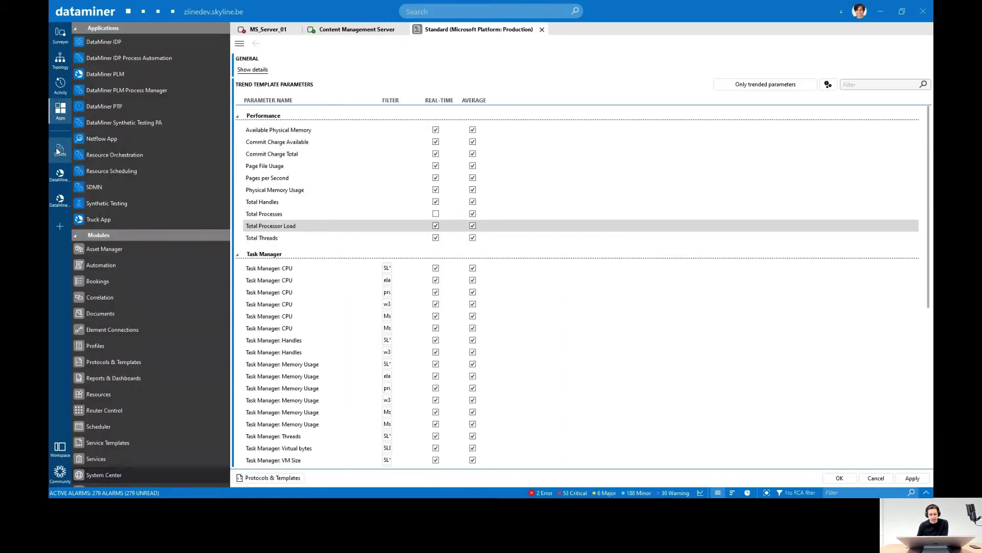
{"action": "left_click", "coordinate": [108, 476]}
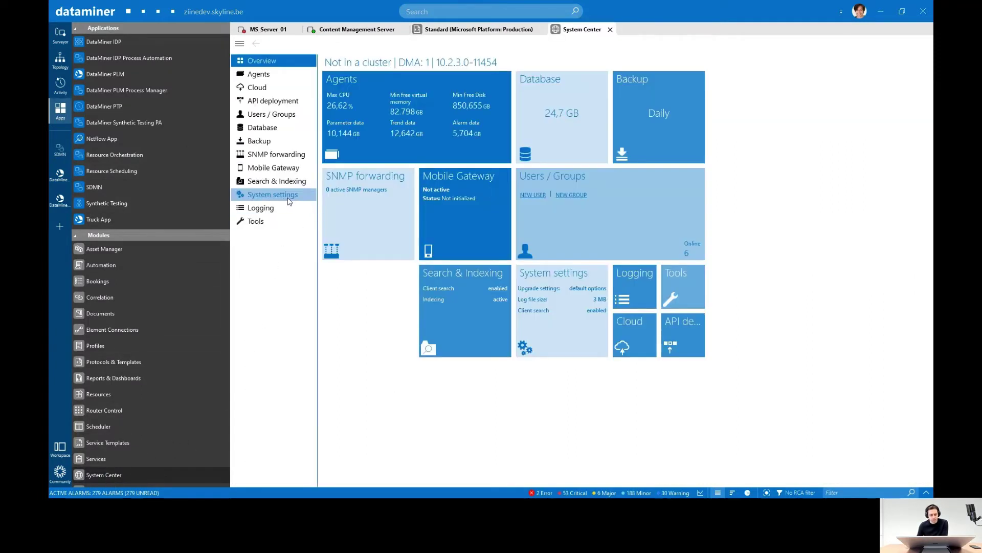
{"action": "left_click", "coordinate": [289, 199]}
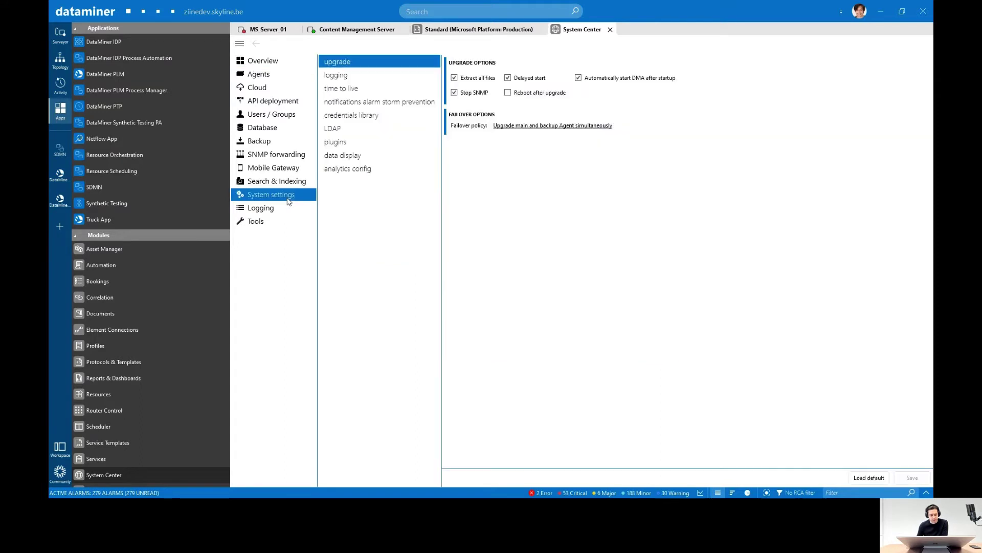
{"action": "left_click", "coordinate": [356, 90]}
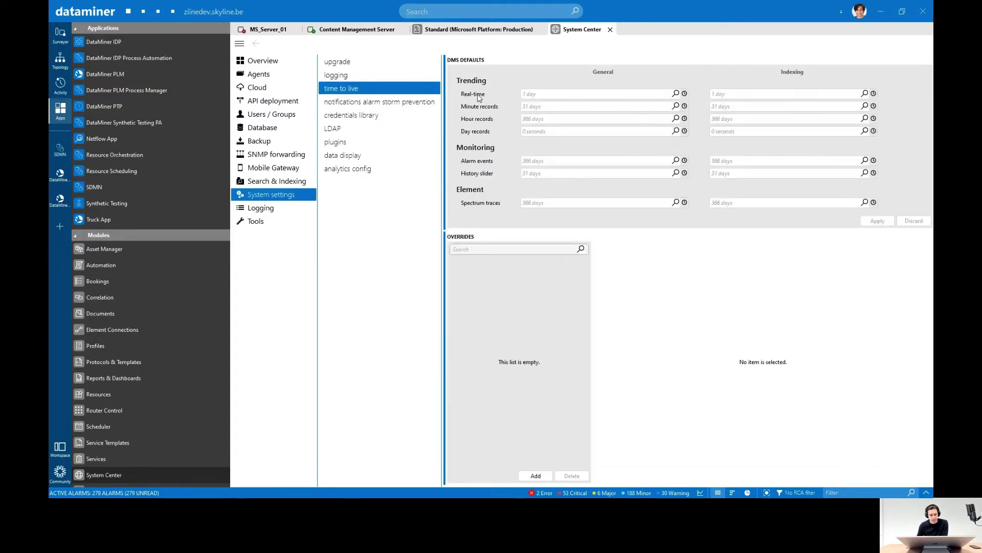
Step: Collapse the apps list and compare the Standard trend template's real-time and average columns with the time to live settings
{"action": "left_click", "coordinate": [60, 115]}
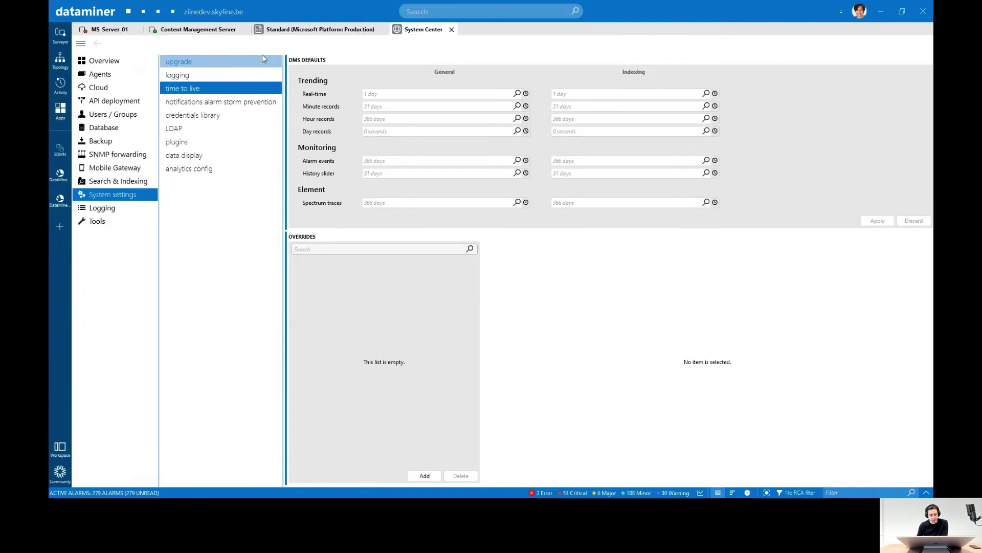
{"action": "left_click", "coordinate": [321, 32]}
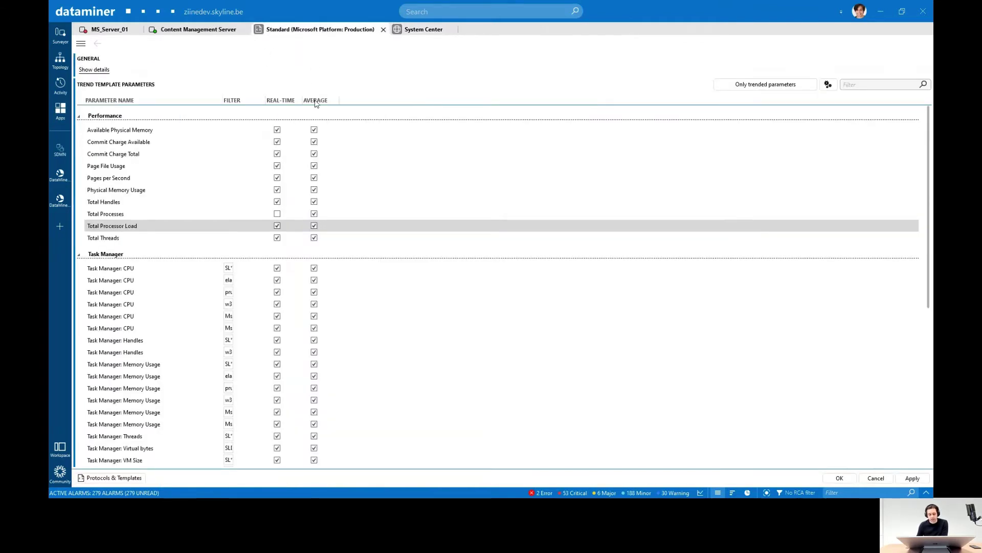
{"action": "left_click", "coordinate": [414, 31]}
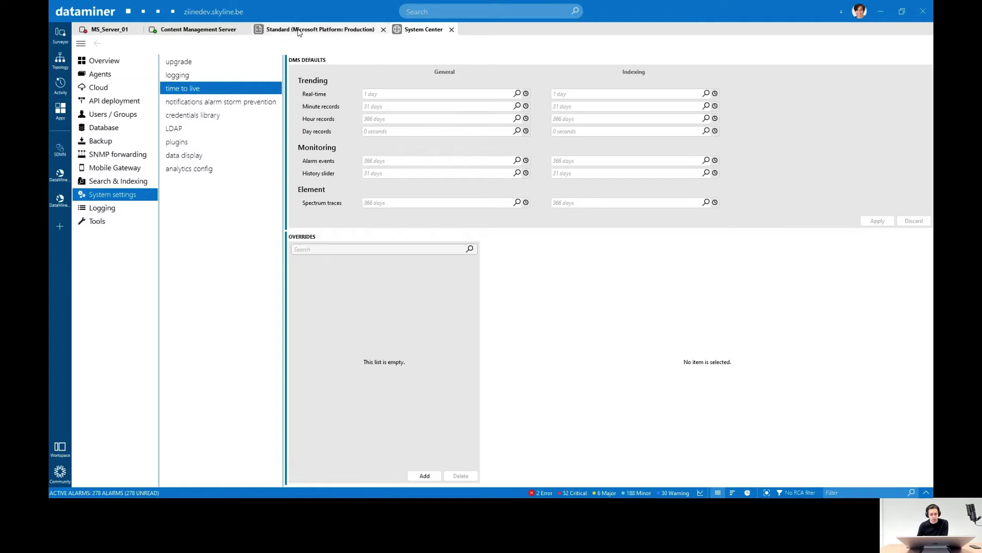
{"action": "left_click", "coordinate": [322, 29]}
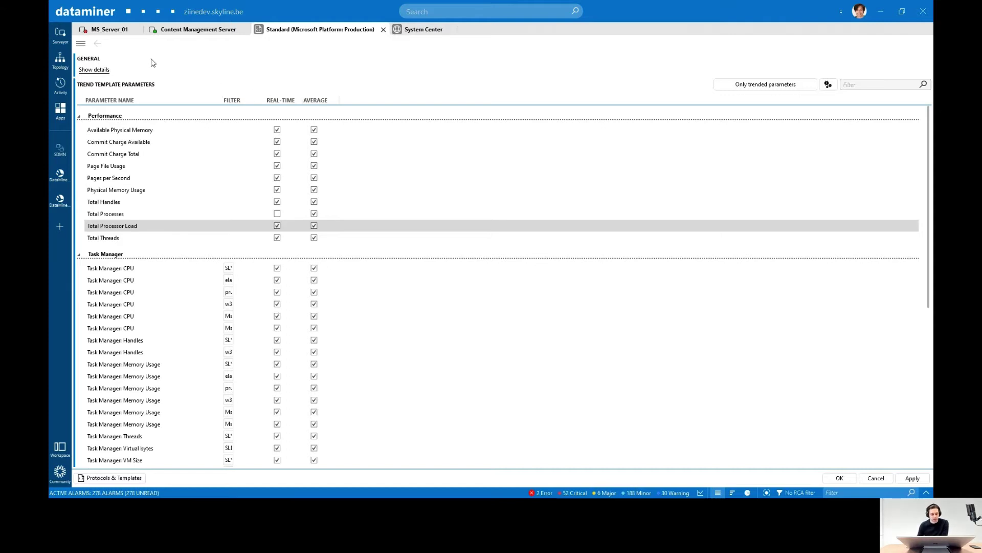
Step: Return to MS_Server_01 and display the Total Processor Load trend graph for the last 24 hours
{"action": "left_click", "coordinate": [101, 33]}
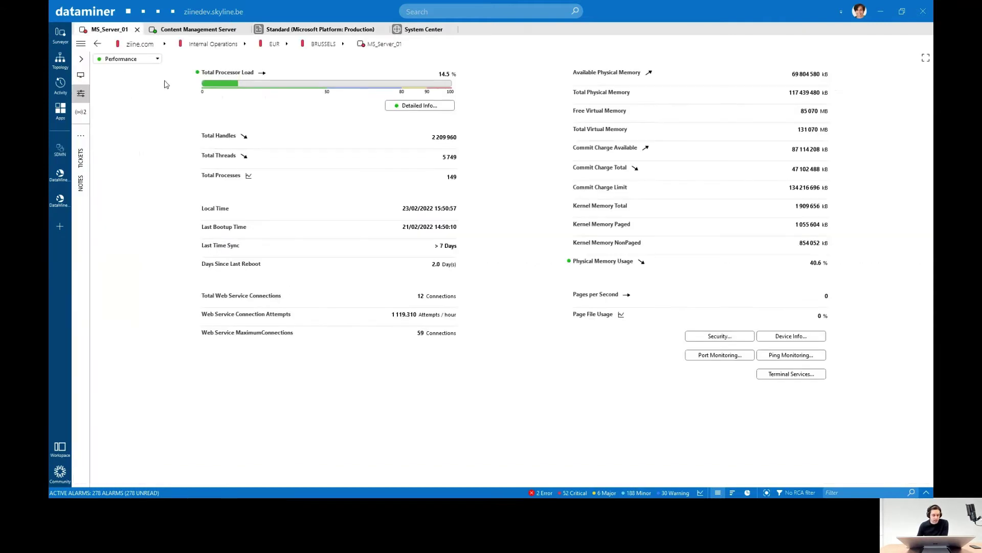
{"action": "left_click", "coordinate": [261, 74]}
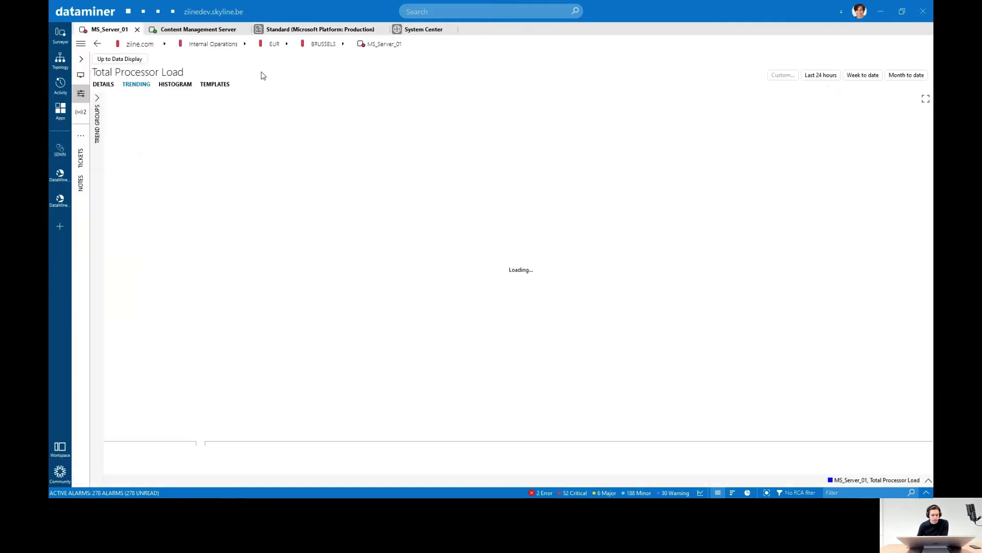
{"action": "left_click", "coordinate": [820, 75]}
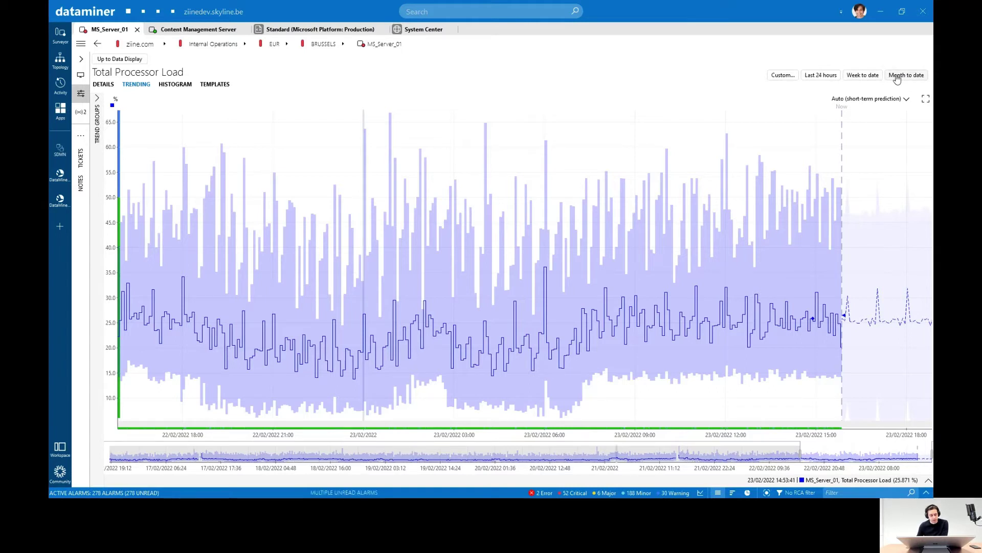
Step: Look at the trend graph's custom time range options without applying them, and view the graph in full screen before restoring it
{"action": "left_click", "coordinate": [783, 77]}
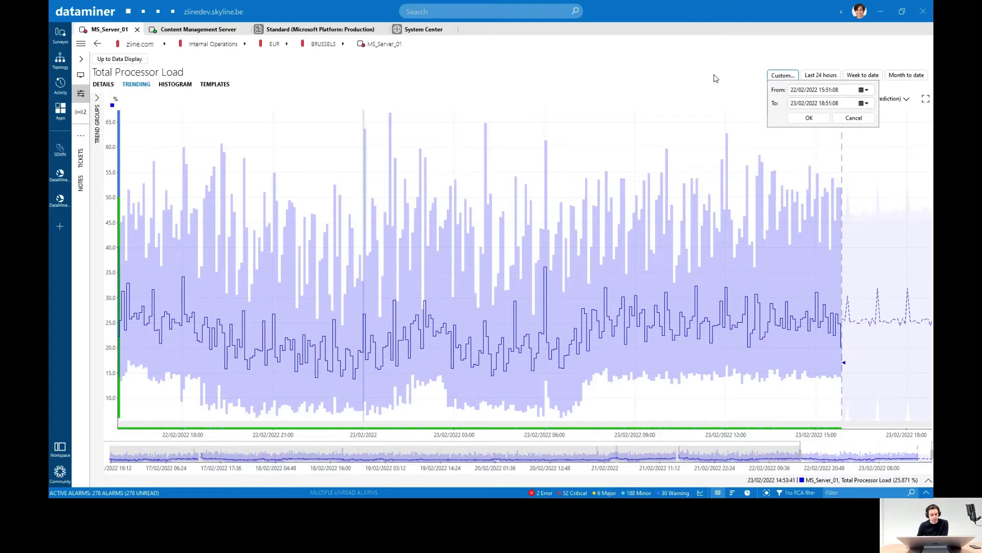
{"action": "left_click", "coordinate": [716, 79]}
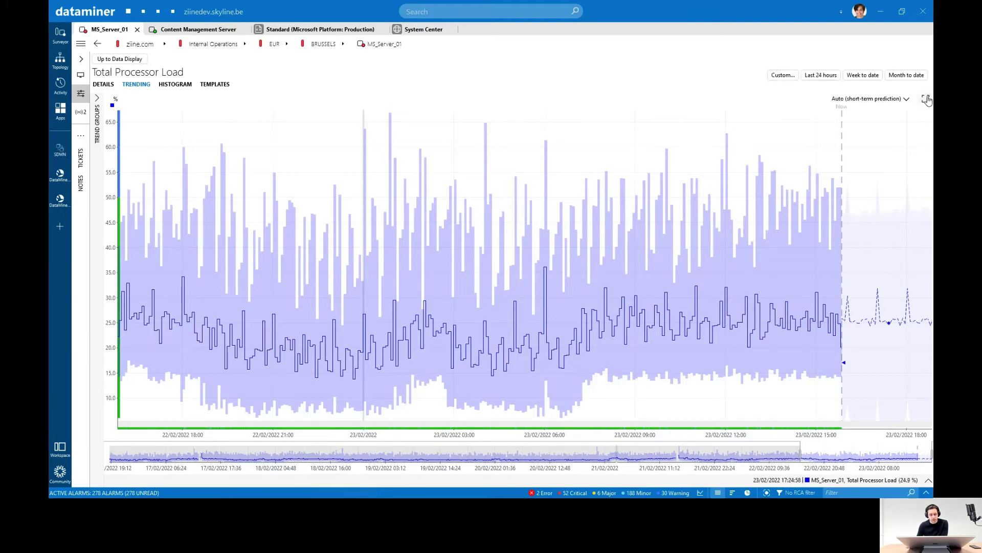
{"action": "left_click", "coordinate": [927, 99]}
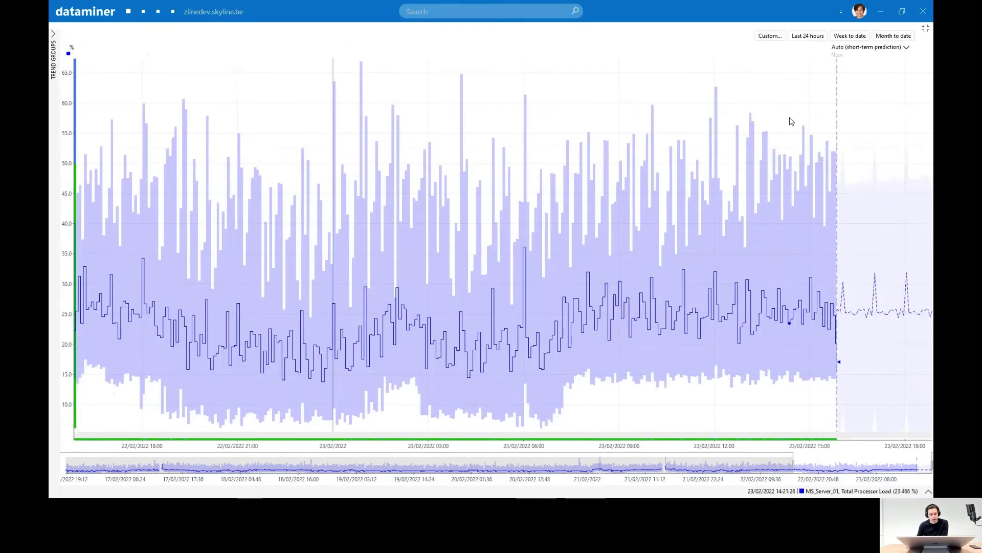
{"action": "left_click", "coordinate": [926, 28]}
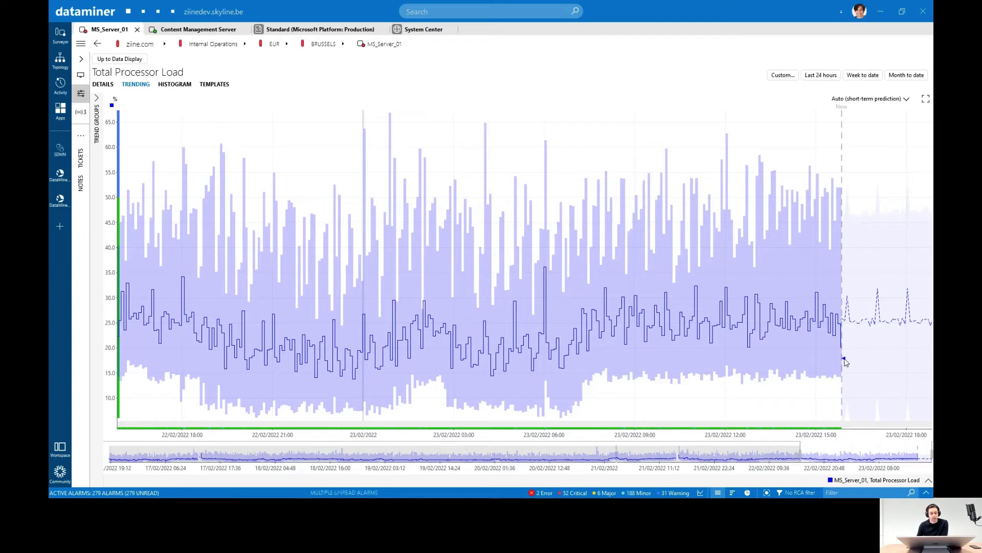
Step: Zoom the trend graph in and back out around the current time to examine the latest values and the prediction
{"action": "scroll", "coordinate": [845, 361], "scroll_direction": "up", "scroll_amount": 3}
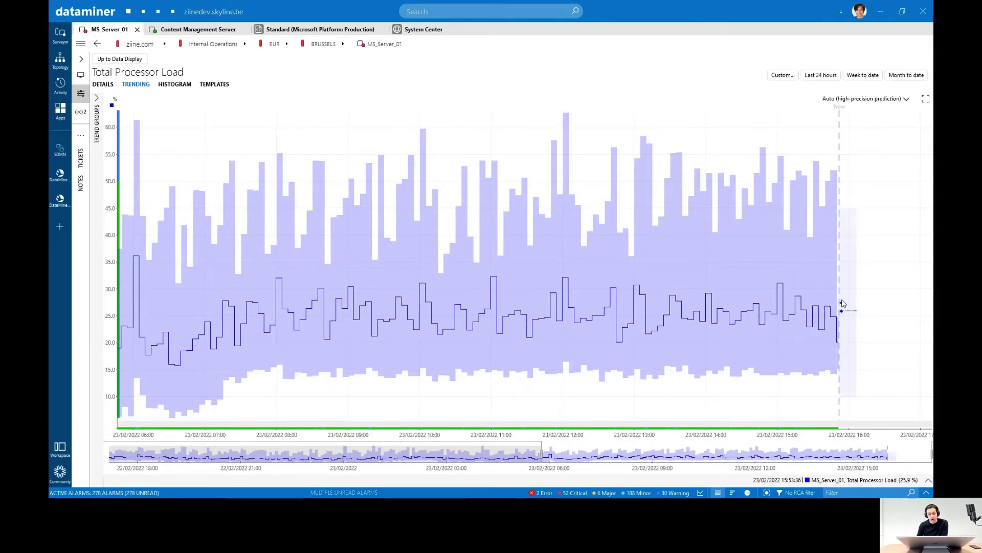
{"action": "scroll", "coordinate": [842, 304], "scroll_direction": "down", "scroll_amount": 1}
{"action": "scroll", "coordinate": [843, 304], "scroll_direction": "down", "scroll_amount": 1}
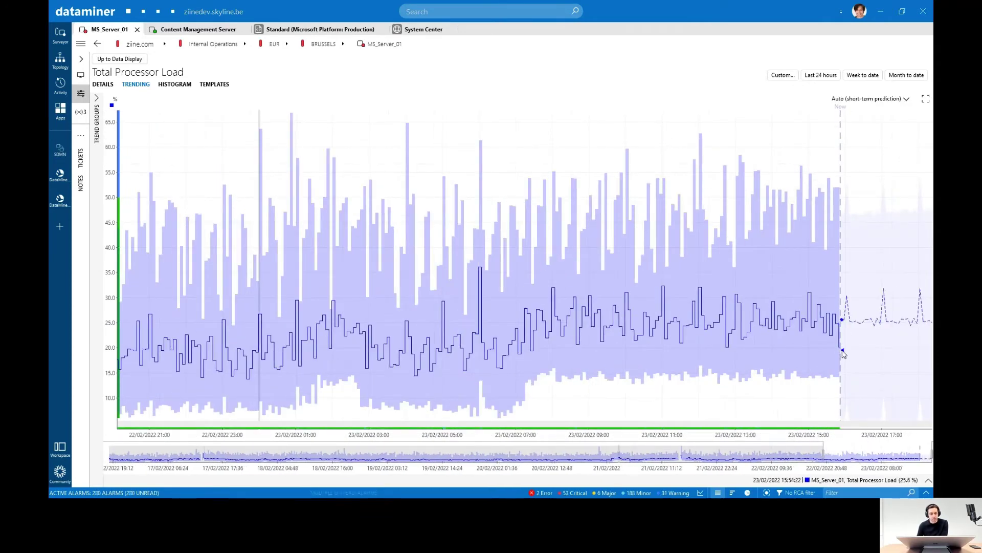
{"action": "scroll", "coordinate": [842, 352], "scroll_direction": "down", "scroll_amount": 1}
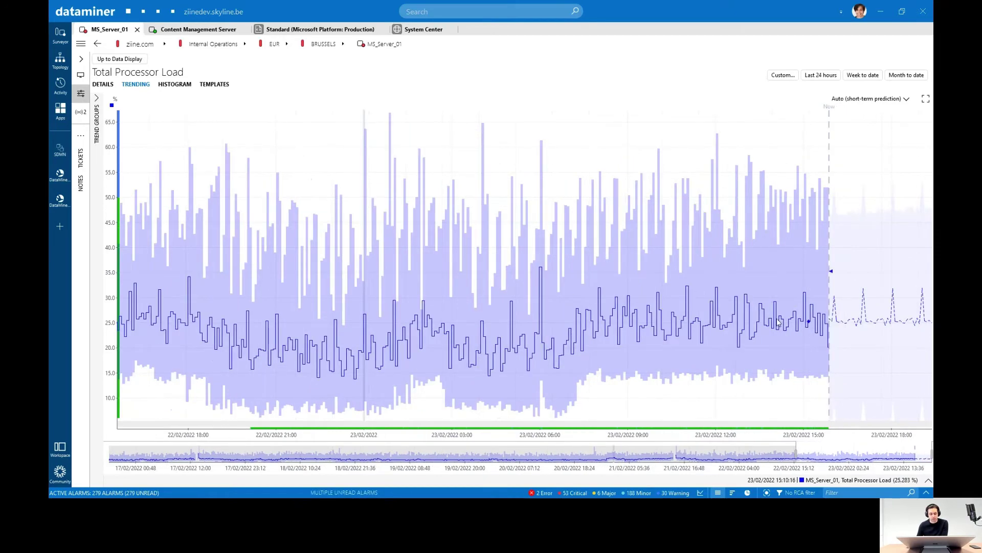
Step: Examine earlier processor load by panning the graph, widening its visible time range back to 22/02/2022, and bringing the prediction into view
{"action": "left_click_drag", "start_coordinate": [600, 299], "coordinate": [814, 300]}
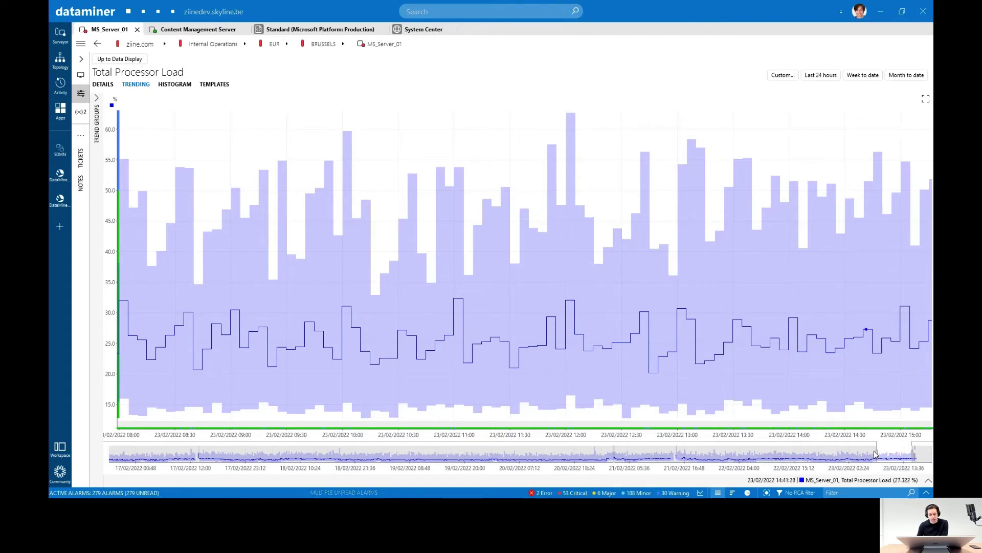
{"action": "left_click_drag", "start_coordinate": [876, 450], "coordinate": [749, 445]}
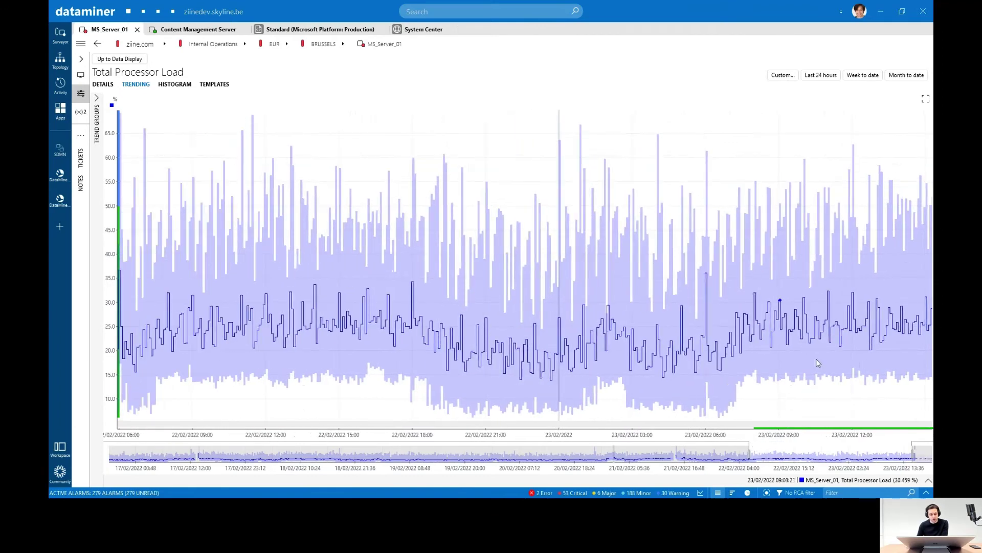
{"action": "left_click_drag", "start_coordinate": [791, 313], "coordinate": [748, 315]}
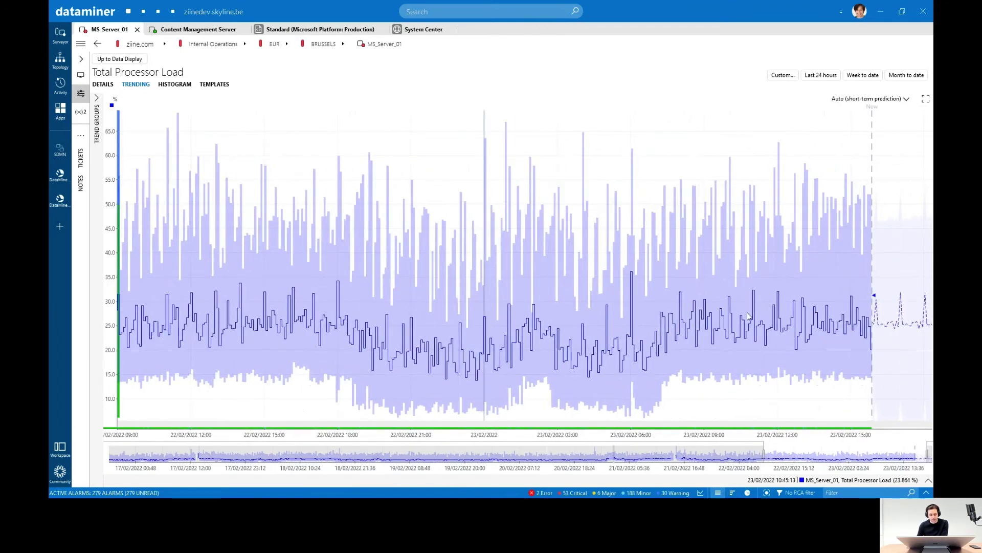
{"action": "scroll", "coordinate": [748, 315], "scroll_direction": "up", "scroll_amount": 3}
{"action": "scroll", "coordinate": [747, 313], "scroll_direction": "down", "scroll_amount": 3}
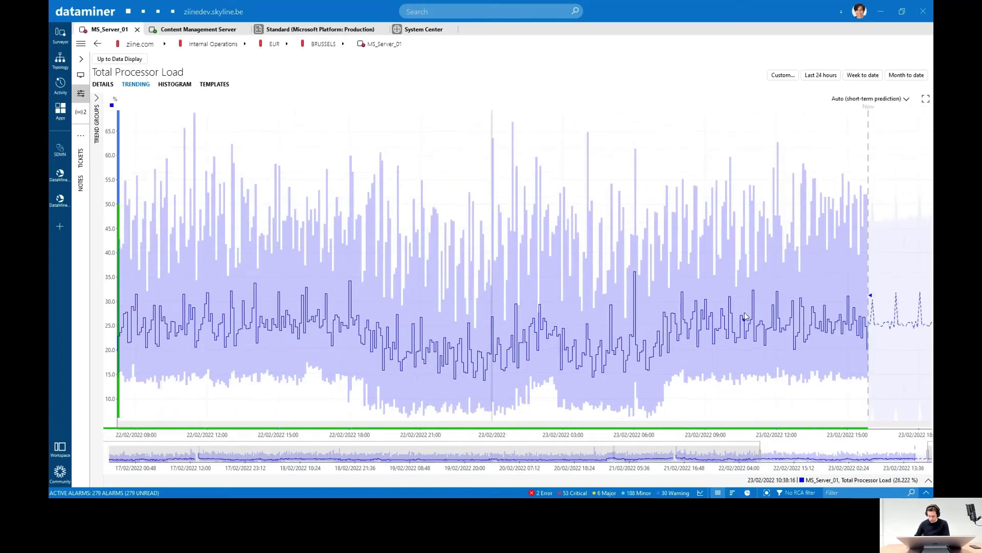
Step: Zoom the trend graph in to the detailed values between about 15:01 and 15:08 on 23/02/2022
{"action": "scroll", "coordinate": [742, 312], "scroll_direction": "up", "scroll_amount": 3}
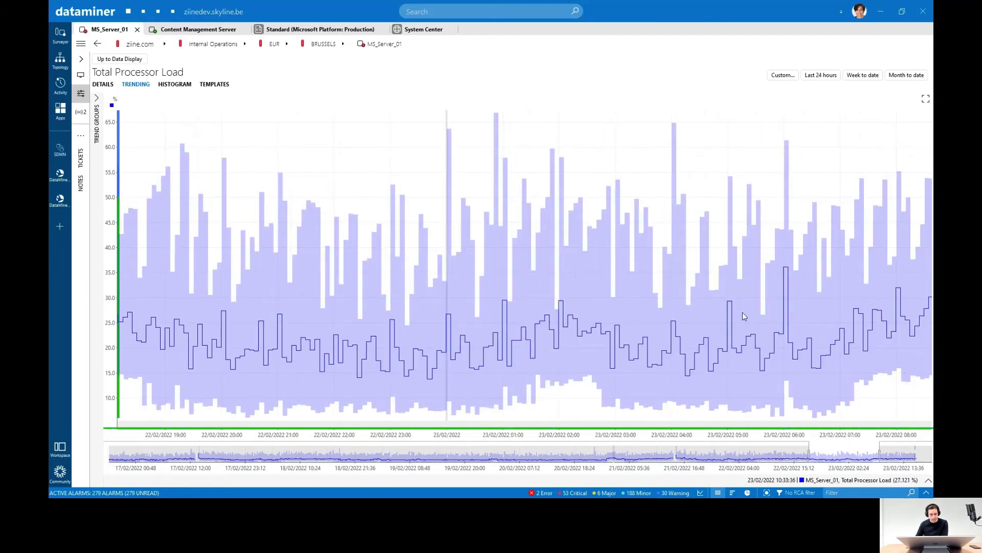
{"action": "scroll", "coordinate": [743, 316], "scroll_direction": "down", "scroll_amount": 3}
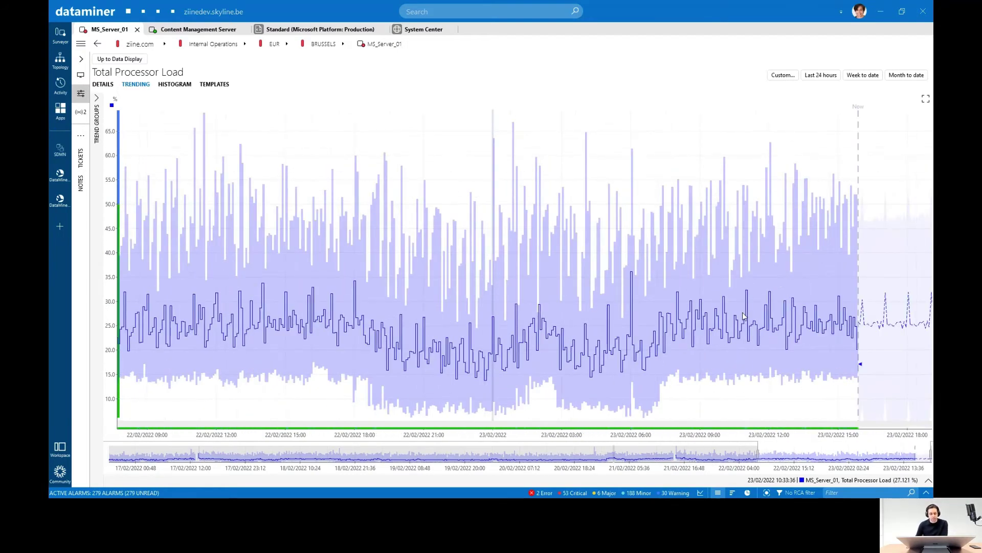
{"action": "scroll", "coordinate": [833, 321], "scroll_direction": "up", "scroll_amount": 10}
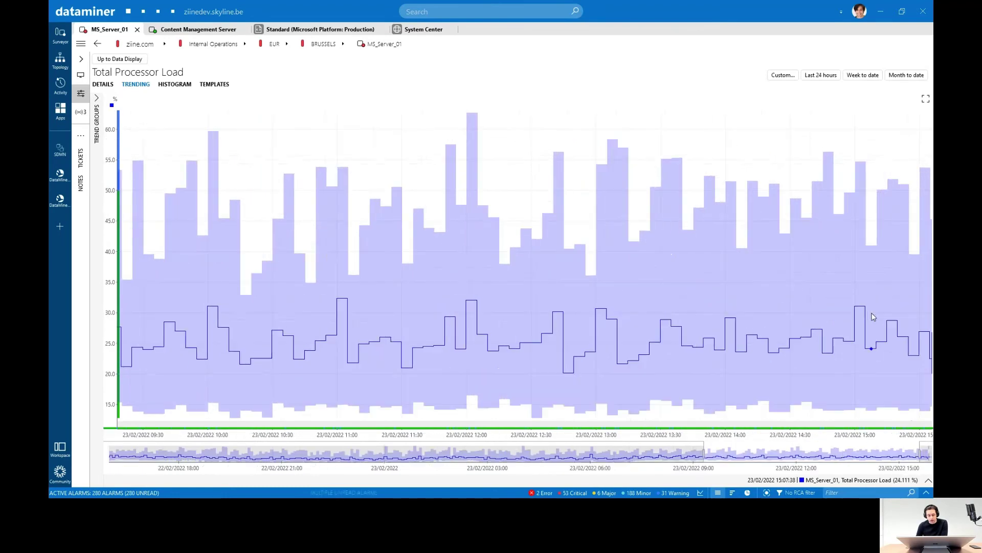
{"action": "scroll", "coordinate": [874, 328], "scroll_direction": "up", "scroll_amount": 5}
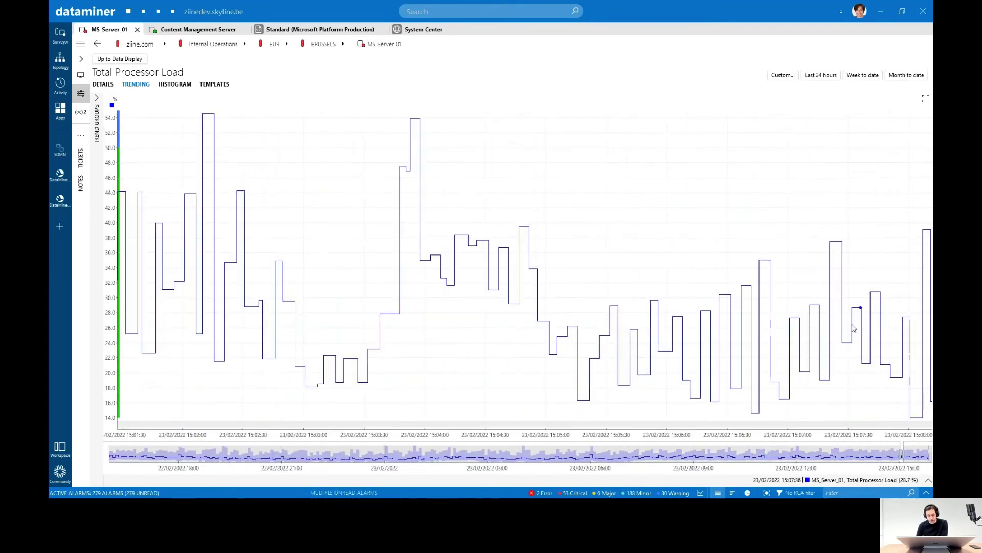
Step: Zoom the trend graph back out to about a day of history together with the short-term prediction
{"action": "scroll", "coordinate": [801, 322], "scroll_direction": "down", "scroll_amount": 7}
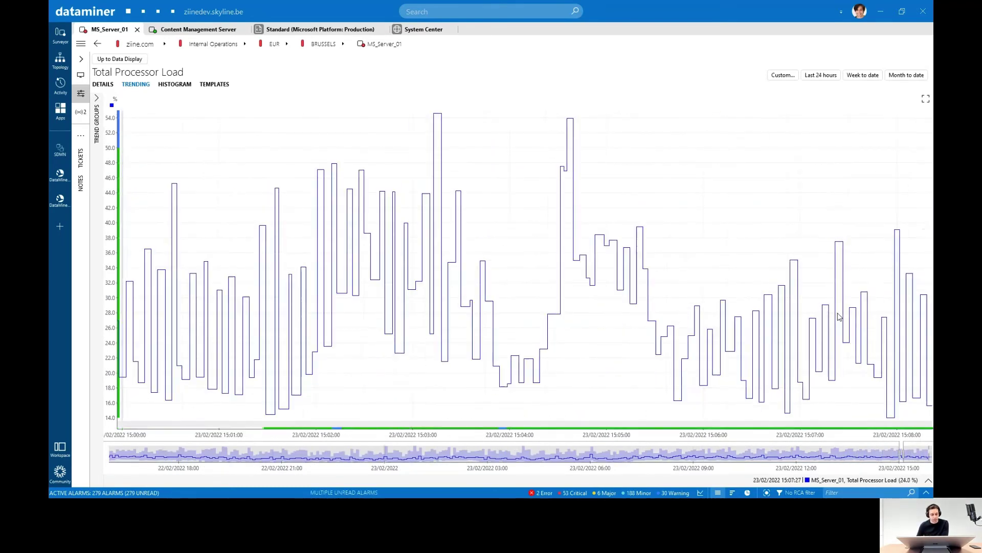
{"action": "scroll", "coordinate": [827, 319], "scroll_direction": "down", "scroll_amount": 5}
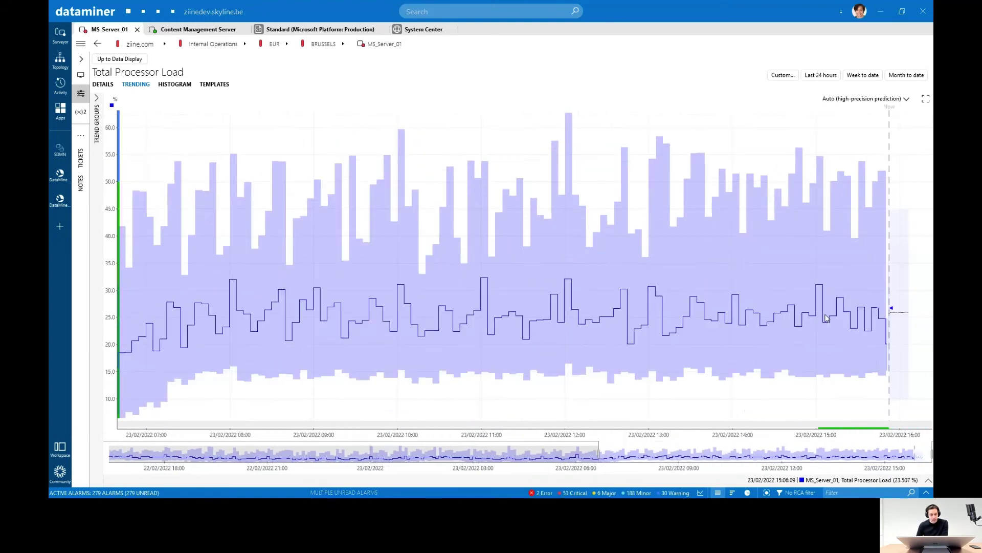
{"action": "scroll", "coordinate": [826, 318], "scroll_direction": "down", "scroll_amount": 6}
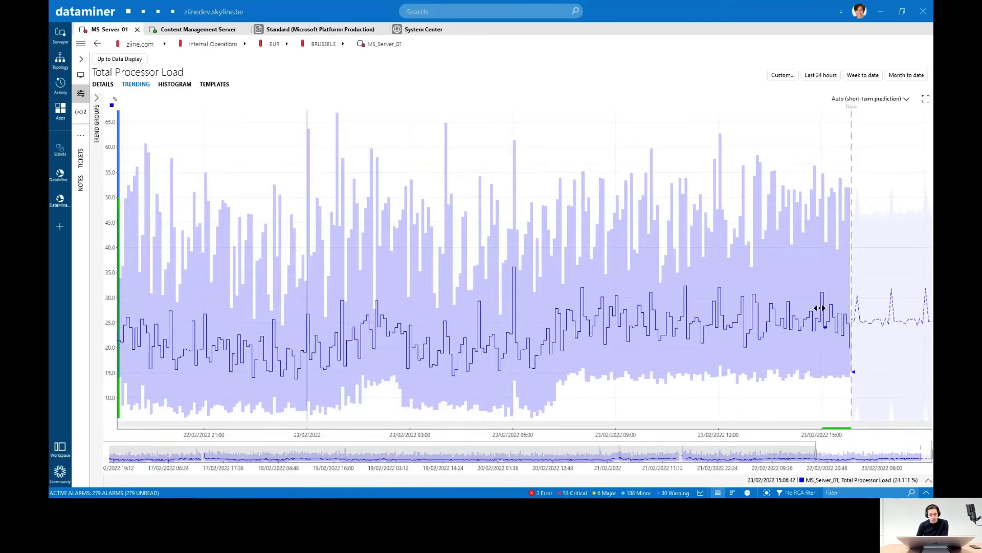
{"action": "scroll", "coordinate": [758, 313], "scroll_direction": "down", "scroll_amount": 2}
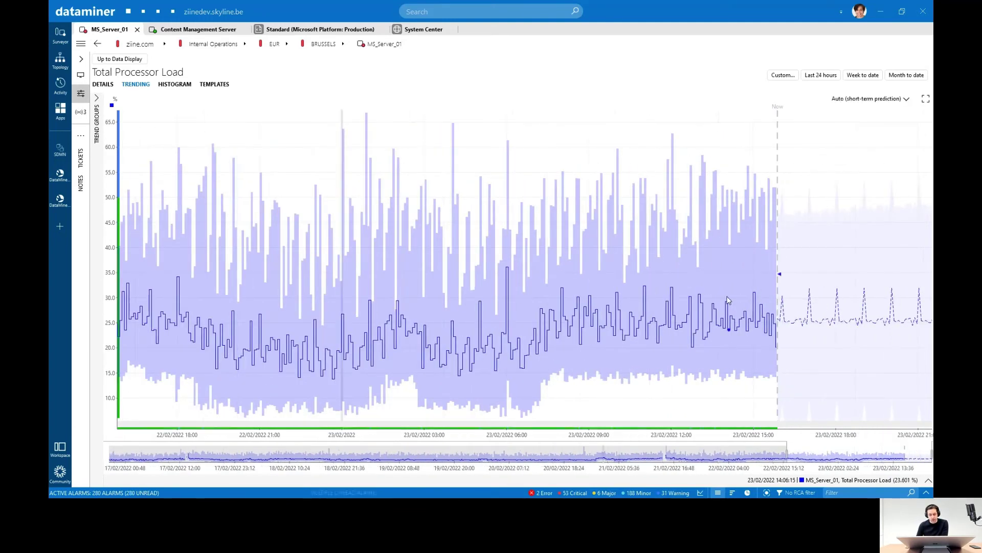
Step: Pan the graph forward into the prediction and shift the visible period back along the overview timeline
{"action": "left_click_drag", "start_coordinate": [660, 298], "coordinate": [624, 297]}
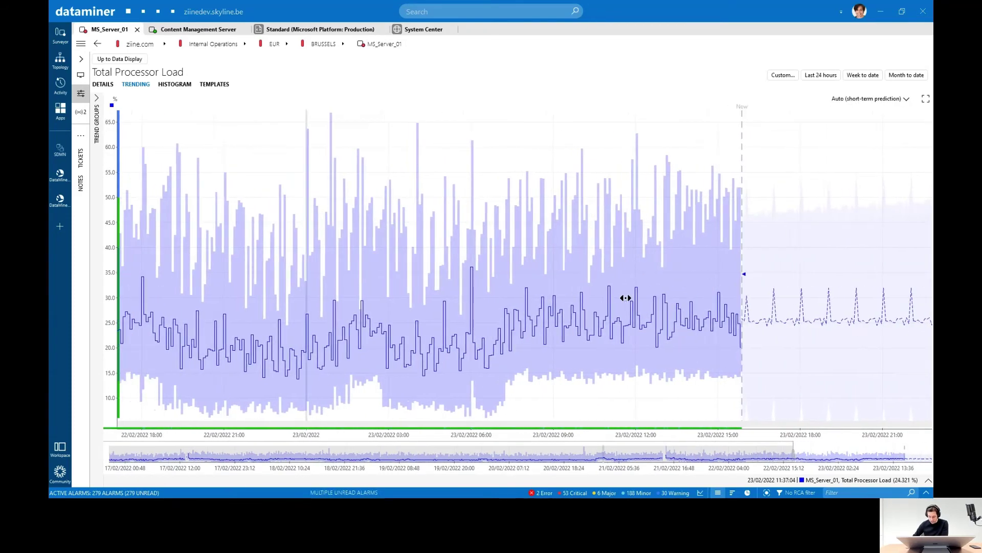
{"action": "scroll", "coordinate": [623, 302], "scroll_direction": "right", "scroll_amount": 3}
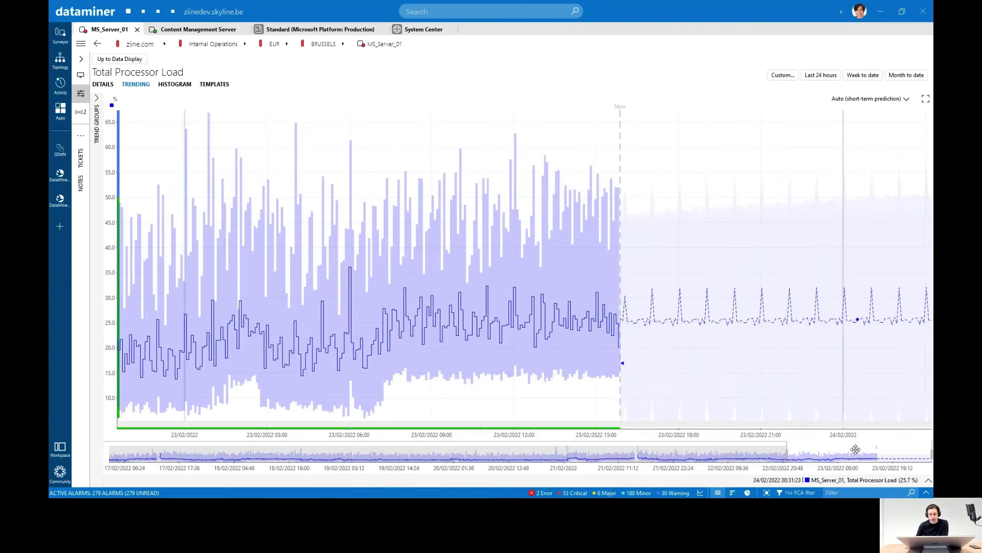
{"action": "mouse_move", "coordinate": [855, 449]}
{"action": "left_mouse_down"}
{"action": "mouse_move", "coordinate": [818, 451]}
{"action": "mouse_move", "coordinate": [850, 450]}
{"action": "left_mouse_up"}
{"action": "left_click_drag", "start_coordinate": [832, 450], "coordinate": [819, 449]}
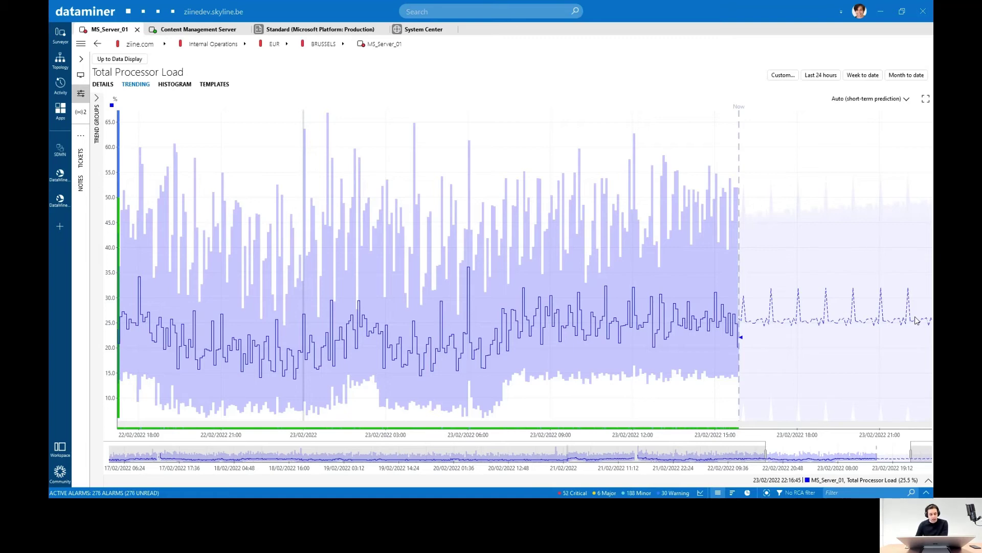
Step: Widen the graph to cover 22/02/2022 through 24/02/2022, and review the prediction types while keeping Auto selected
{"action": "scroll", "coordinate": [618, 289], "scroll_direction": "down", "scroll_amount": 3}
{"action": "scroll", "coordinate": [617, 289], "scroll_direction": "down", "scroll_amount": 1}
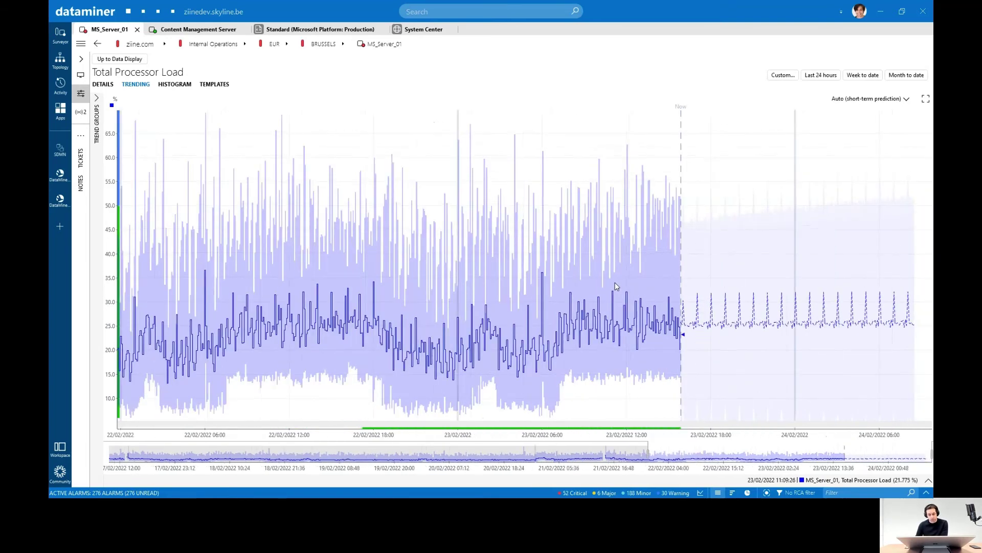
{"action": "scroll", "coordinate": [650, 306], "scroll_direction": "down", "scroll_amount": 1}
{"action": "left_click_drag", "start_coordinate": [650, 306], "coordinate": [662, 306]}
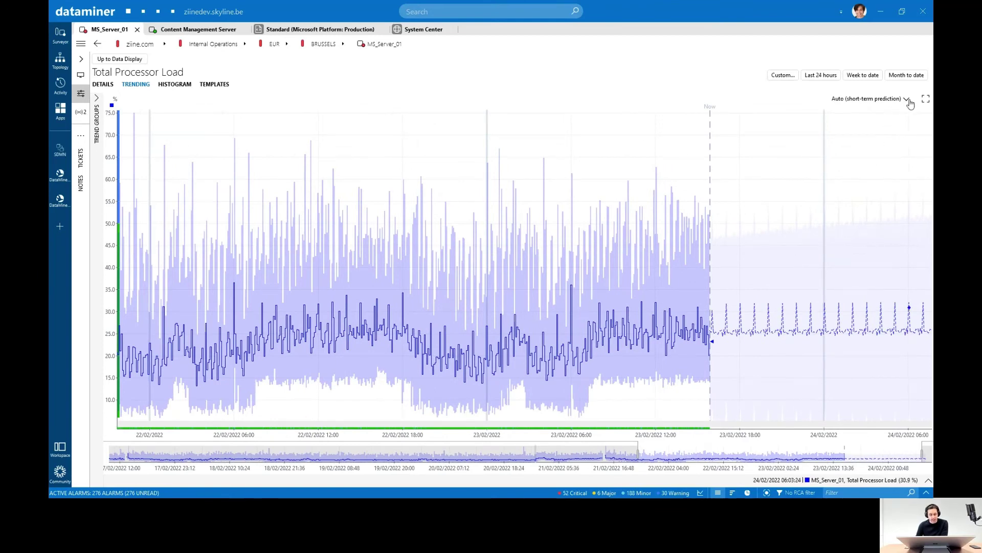
{"action": "left_click", "coordinate": [909, 101]}
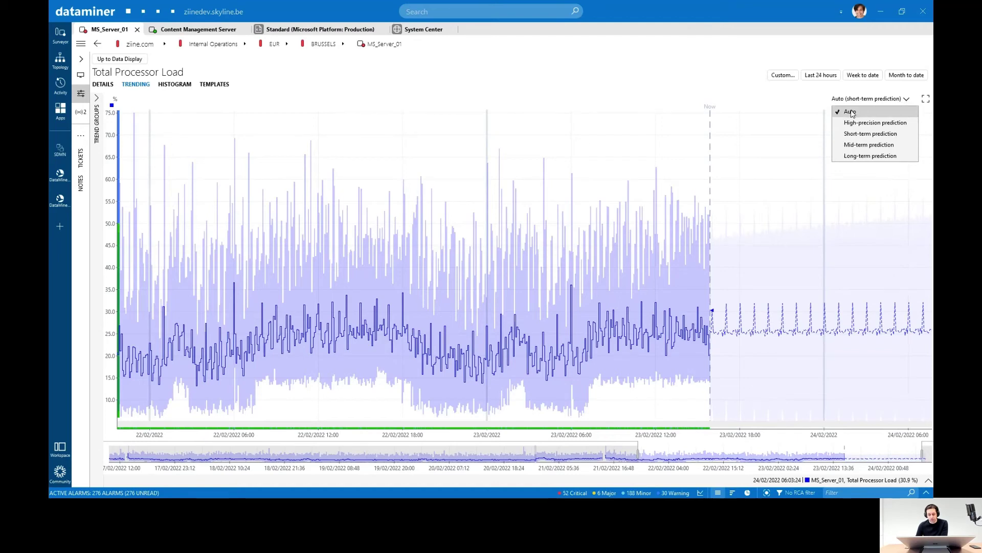
{"action": "left_click", "coordinate": [846, 112]}
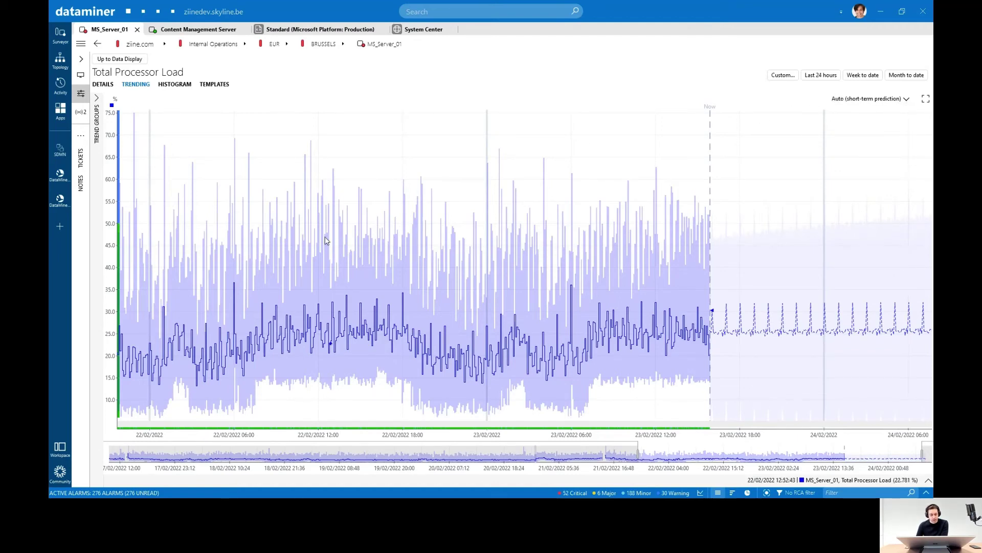
Step: Extend the graph's range back to 20/02/2022, and check the prediction warning on the Content Management Server's Cache Utilization 1 trend graph
{"action": "left_click_drag", "start_coordinate": [348, 240], "coordinate": [588, 244]}
{"action": "scroll", "coordinate": [588, 243], "scroll_direction": "down", "scroll_amount": 3}
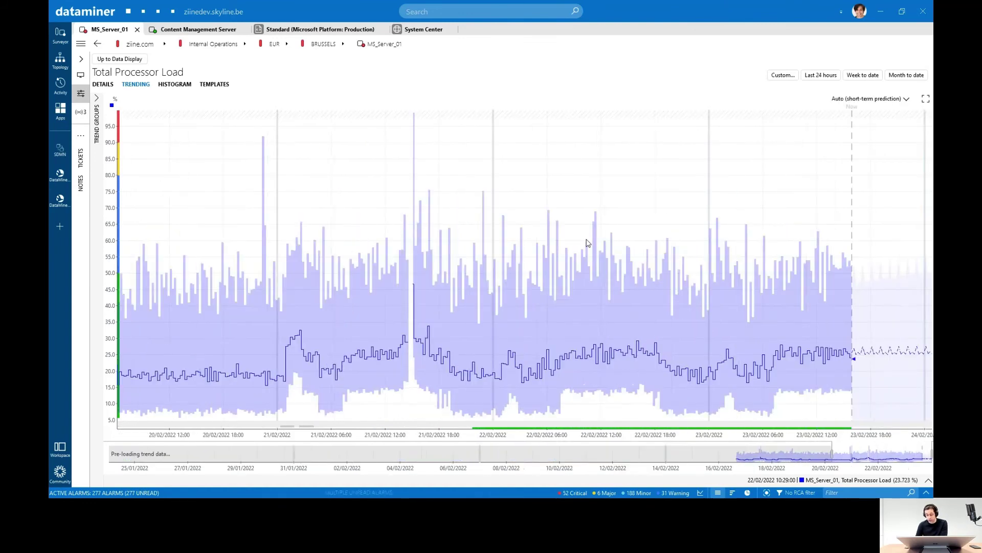
{"action": "left_click", "coordinate": [199, 29]}
{"action": "mouse_move", "coordinate": [915, 99]}
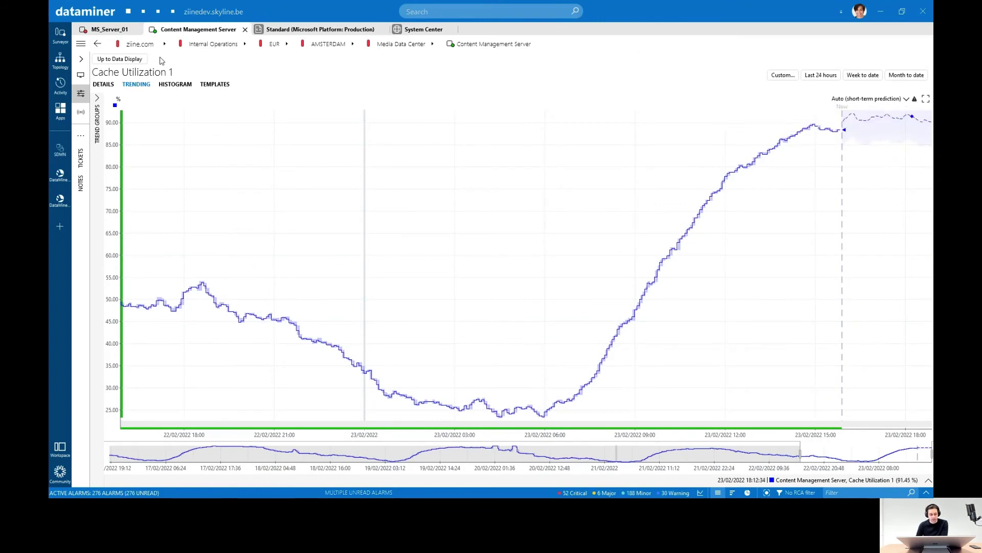
Step: Return to MS_Server_01 and widen its processor load graph back to 10/02/2022 to include the BACKUP pattern
{"action": "left_click", "coordinate": [109, 29]}
{"action": "left_click_drag", "start_coordinate": [382, 234], "coordinate": [517, 235]}
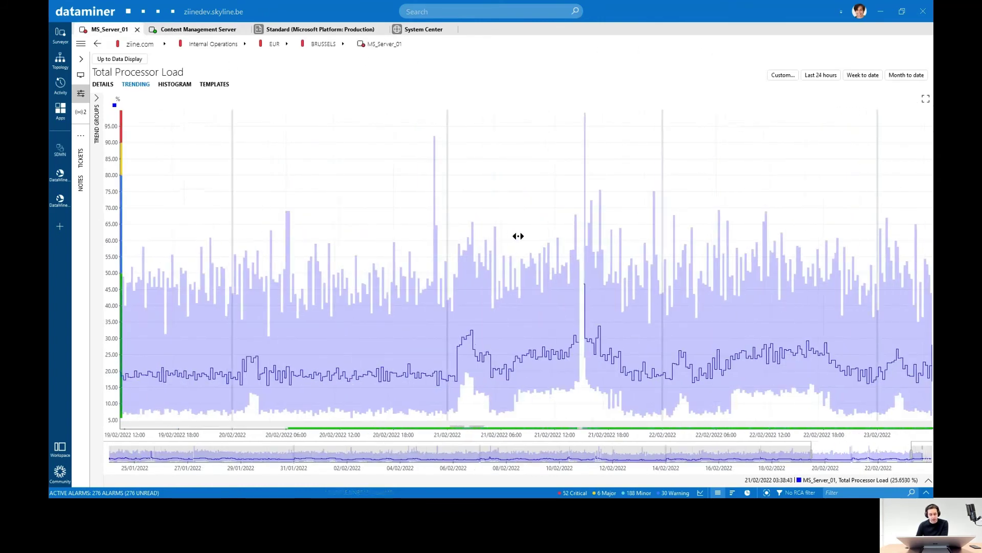
{"action": "scroll", "coordinate": [519, 239], "scroll_direction": "down", "scroll_amount": 3}
{"action": "scroll", "coordinate": [376, 234], "scroll_direction": "down", "scroll_amount": 4}
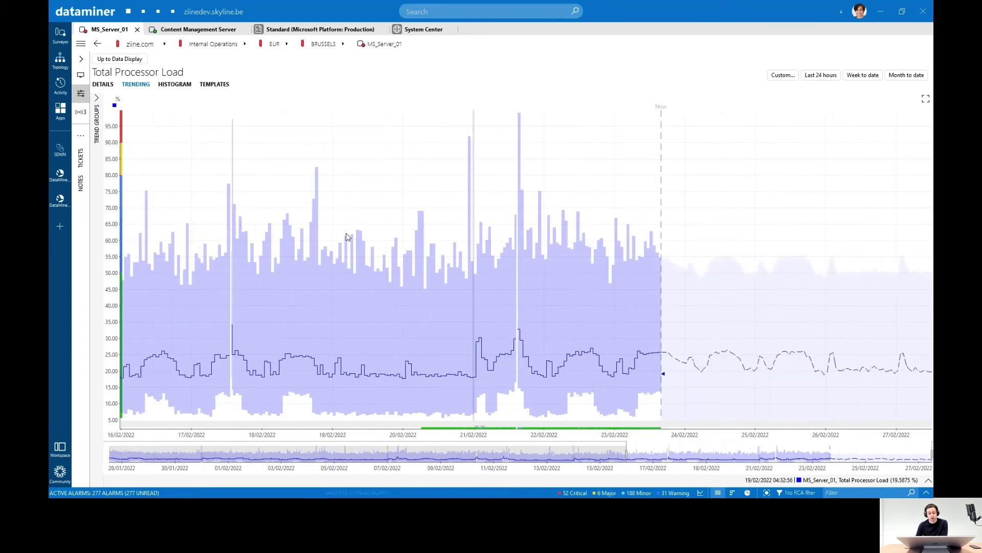
{"action": "left_click_drag", "start_coordinate": [375, 233], "coordinate": [565, 232]}
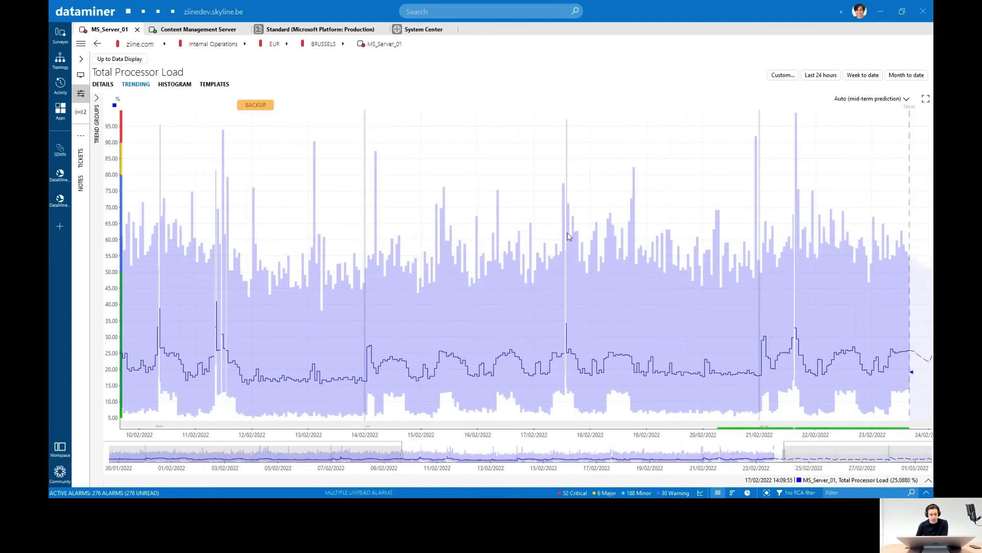
Step: Mark the period around 13/02/2022 on the trend graph, look at the actions offered for it, and clear the selection
{"action": "left_click_drag", "start_coordinate": [297, 296], "coordinate": [351, 297]}
{"action": "left_click", "coordinate": [363, 134]}
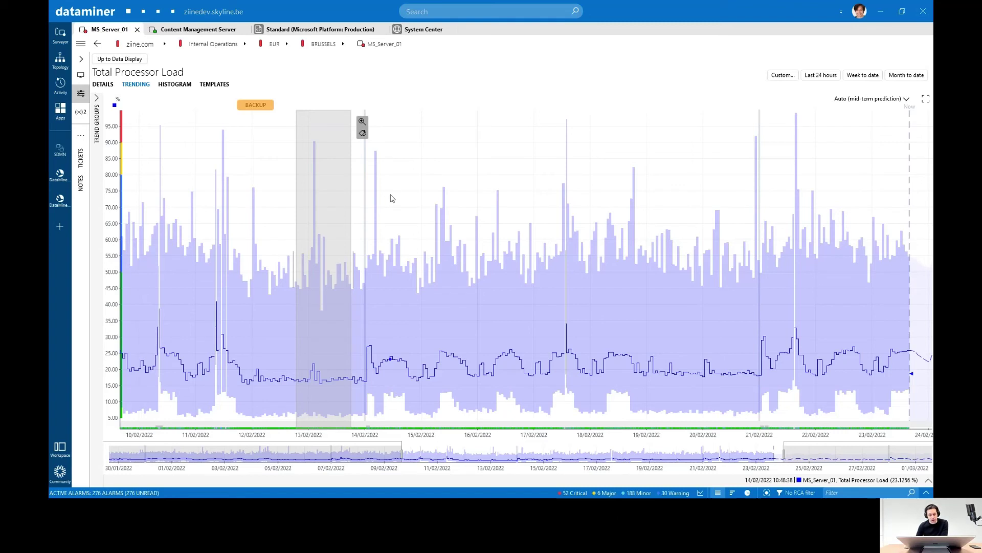
{"action": "right_click", "coordinate": [397, 195]}
{"action": "left_click", "coordinate": [292, 139]}
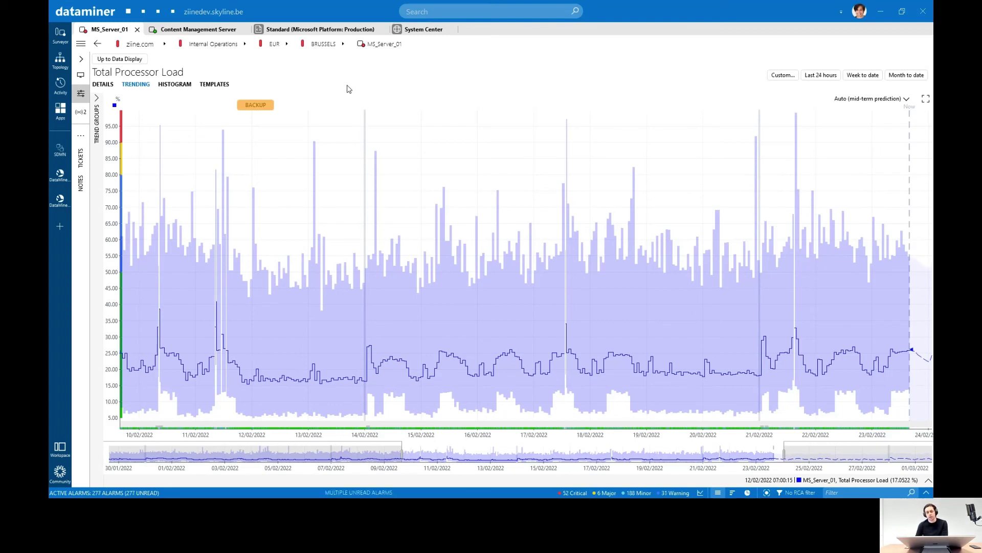
Step: Switch to the browser showing the DataMiner Community site
{"action": "key", "text": "alt+Tab"}
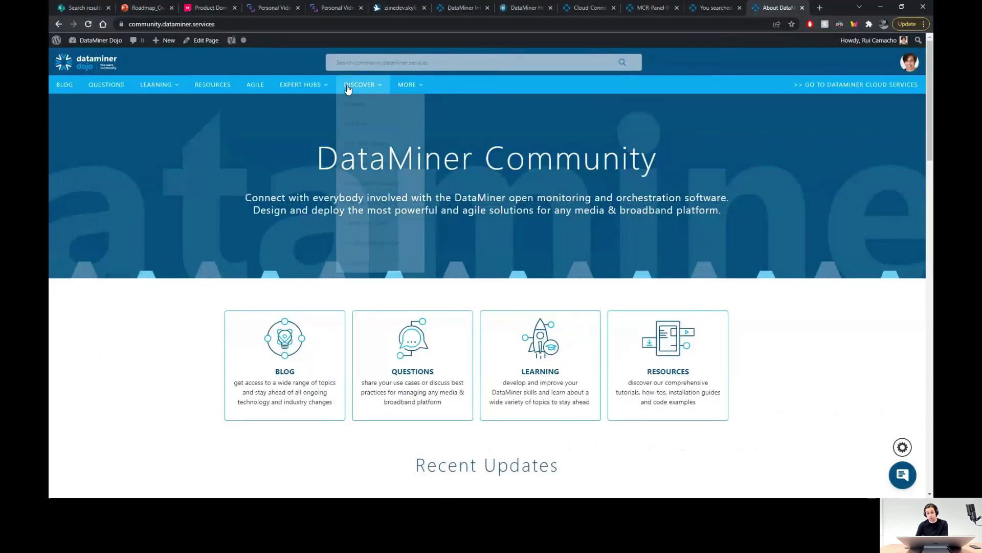